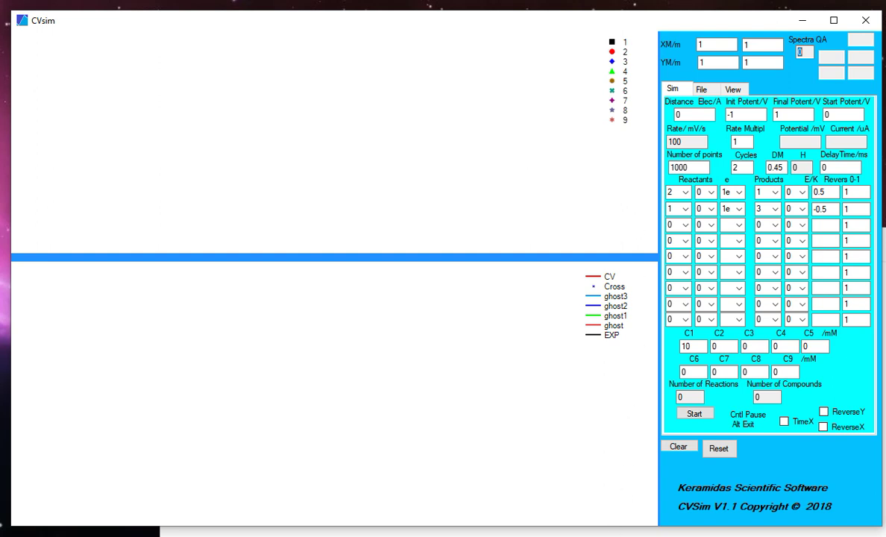
key(alt+Tab)
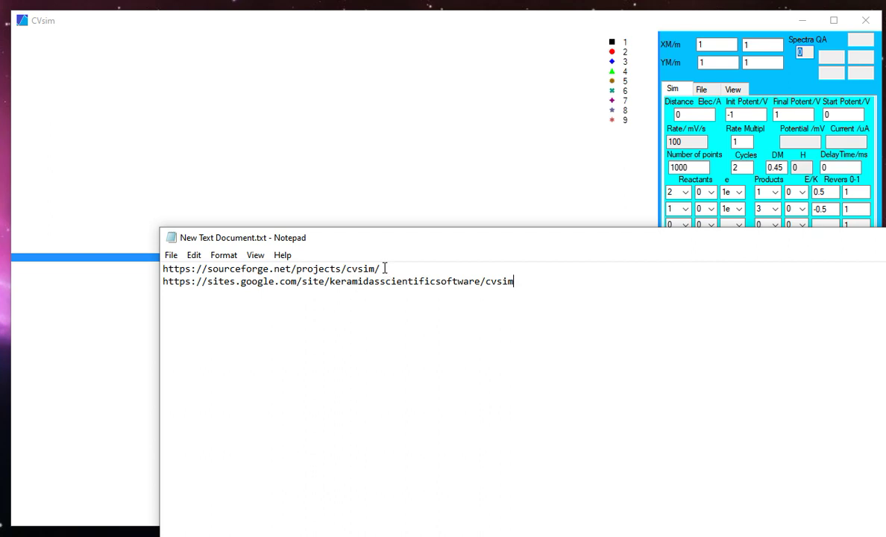
drag(386, 268, 159, 271)
key(ctrl+c)
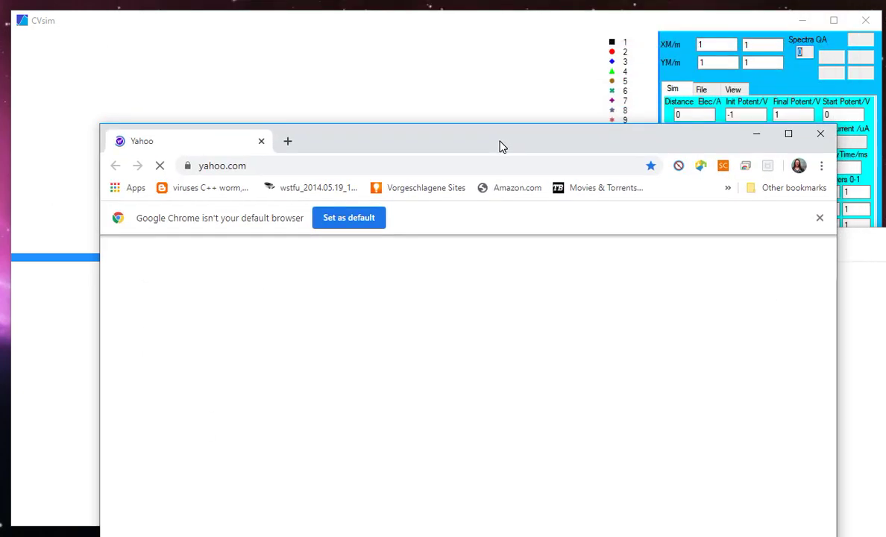
click(383, 160)
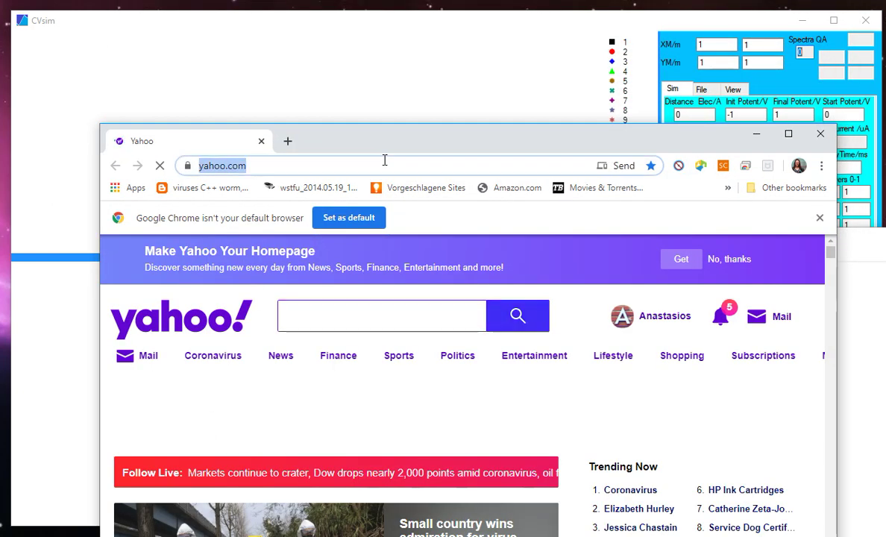
key(ctrl+v)
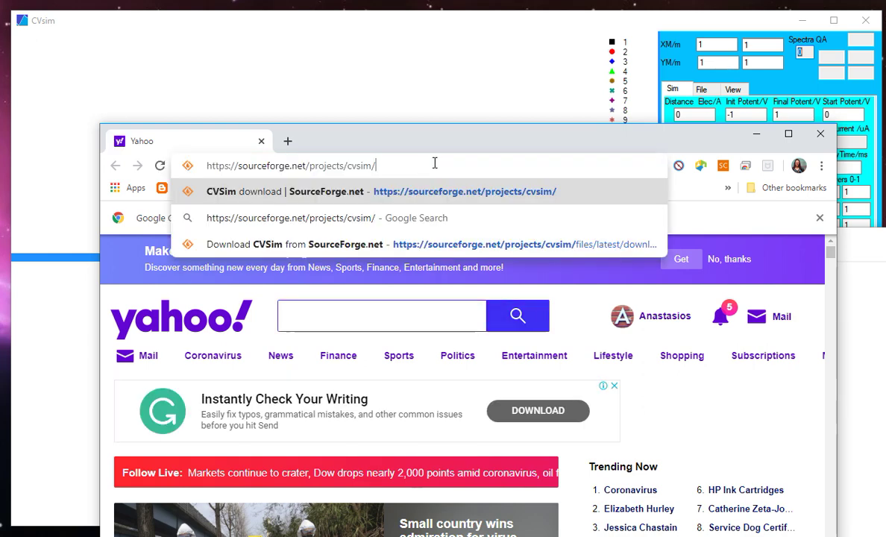
key(Return)
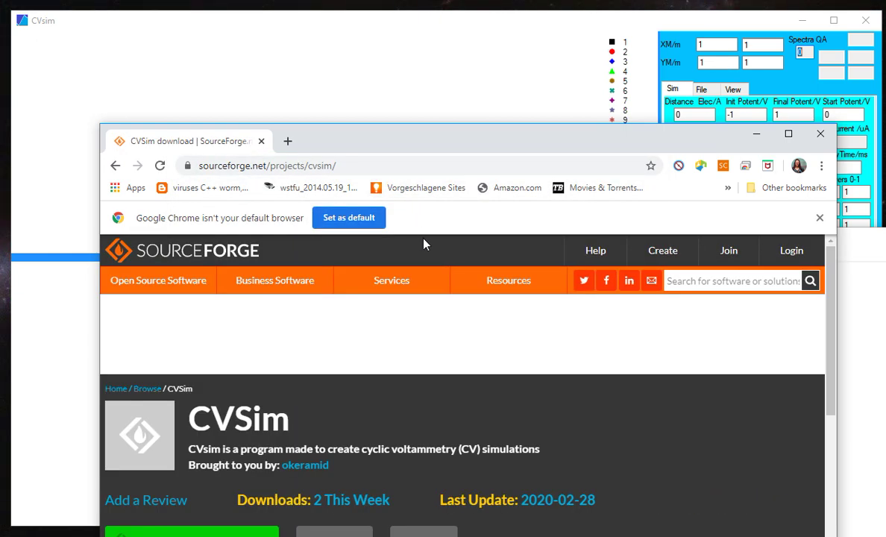
Step: Download the latest CVSim archive from its SourceForge project page
drag(451, 146, 495, 10)
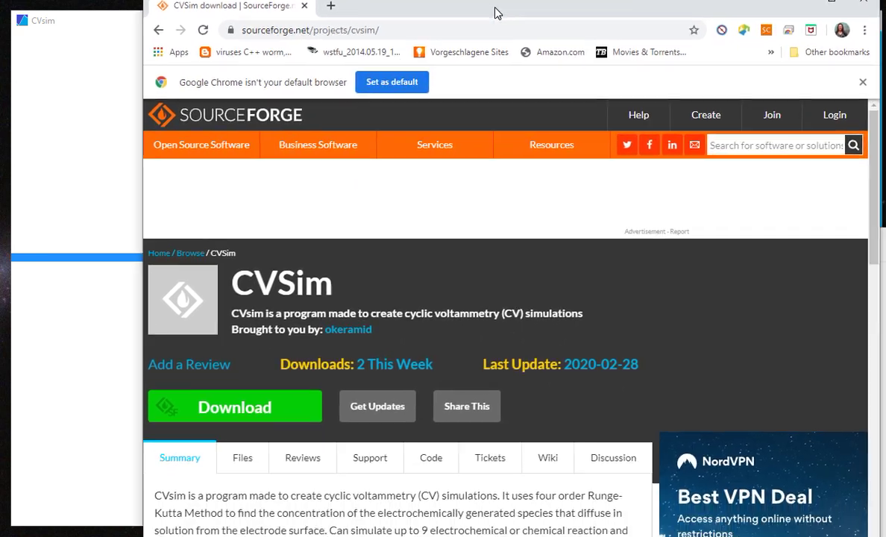
click(259, 415)
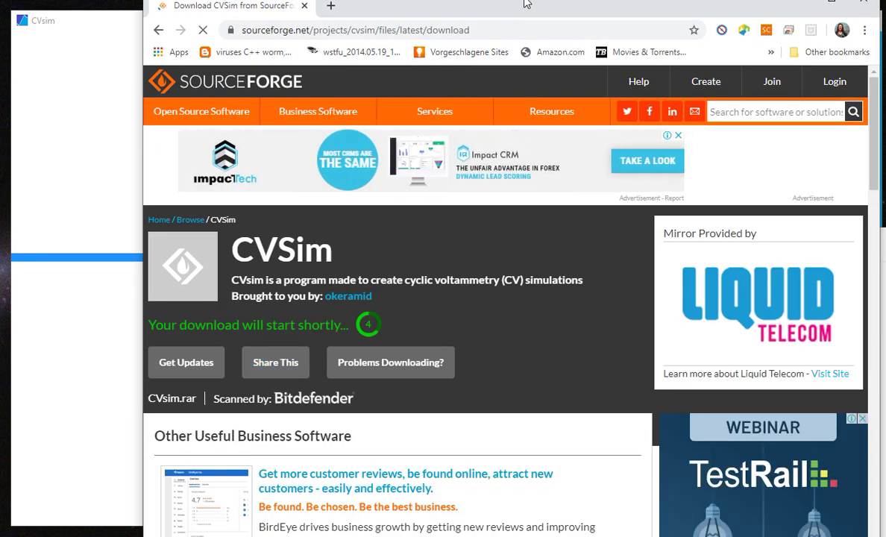
drag(527, 4, 467, 0)
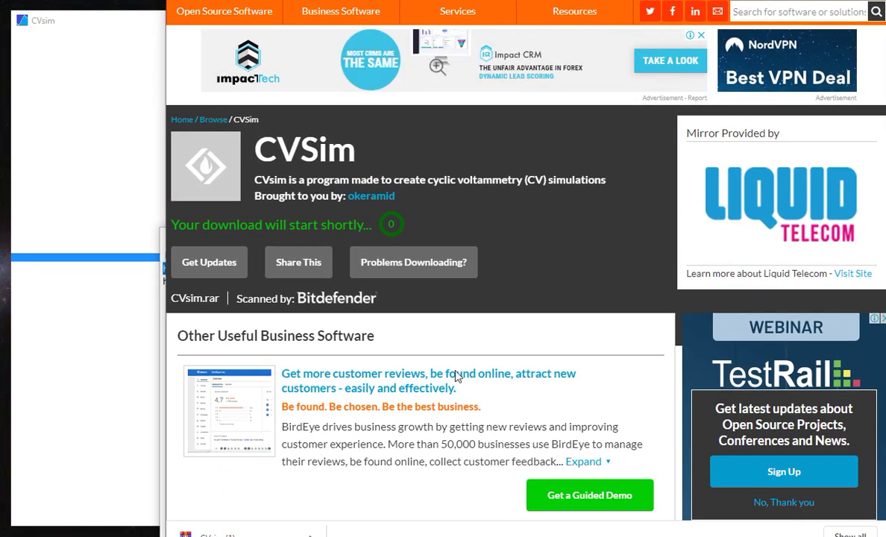
Step: Open the downloaded CVsim (1).rar in WinRAR, extract it to the Desktop, and close the archive and browser windows
drag(471, 536, 470, 429)
click(219, 424)
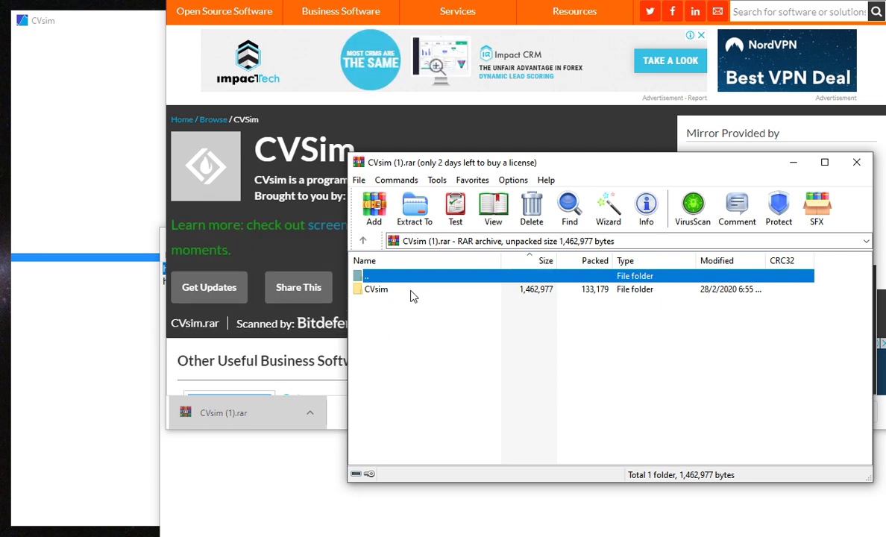
click(415, 209)
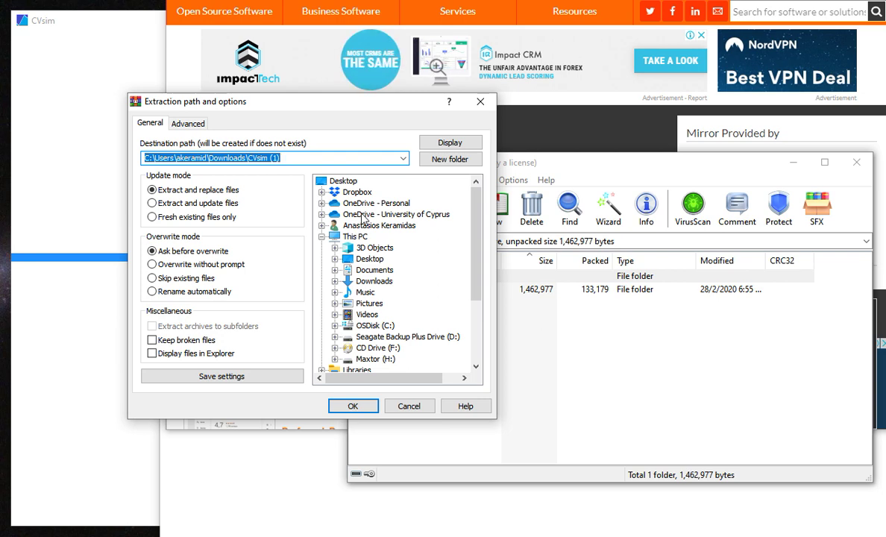
click(345, 181)
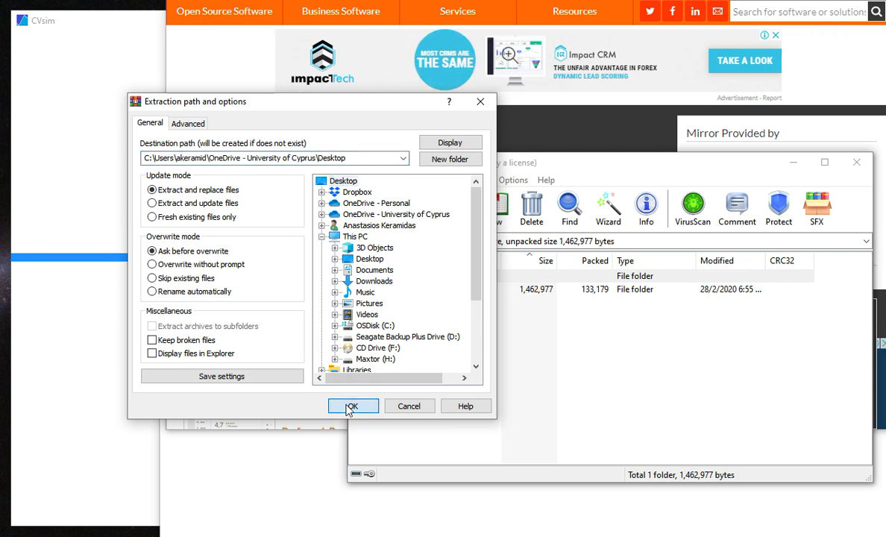
click(351, 406)
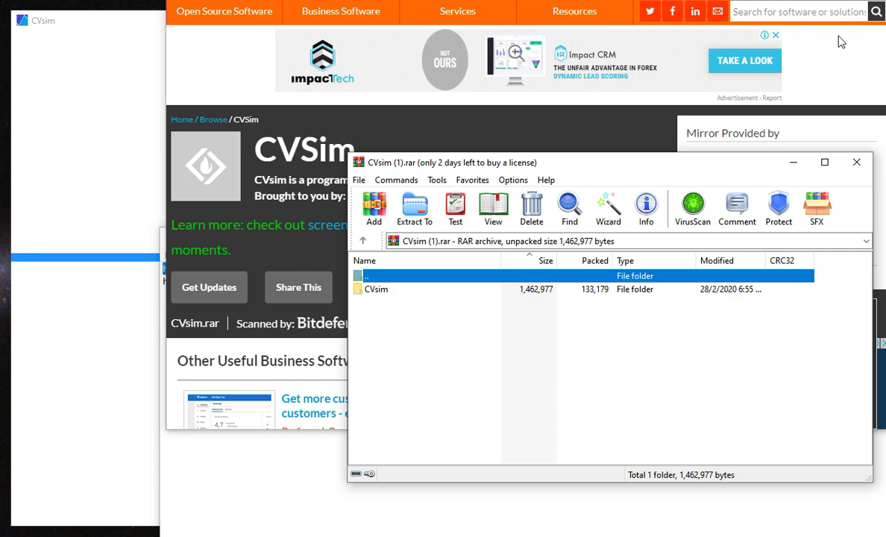
click(856, 162)
key(alt+F4)
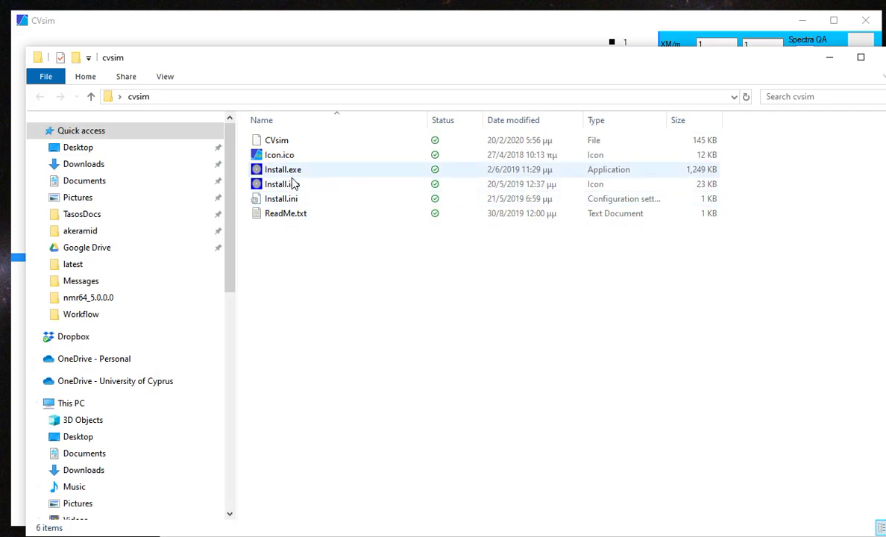
Step: Run Install.exe from the cvsim folder as administrator to view the installer, and close it without installing
right_click(297, 176)
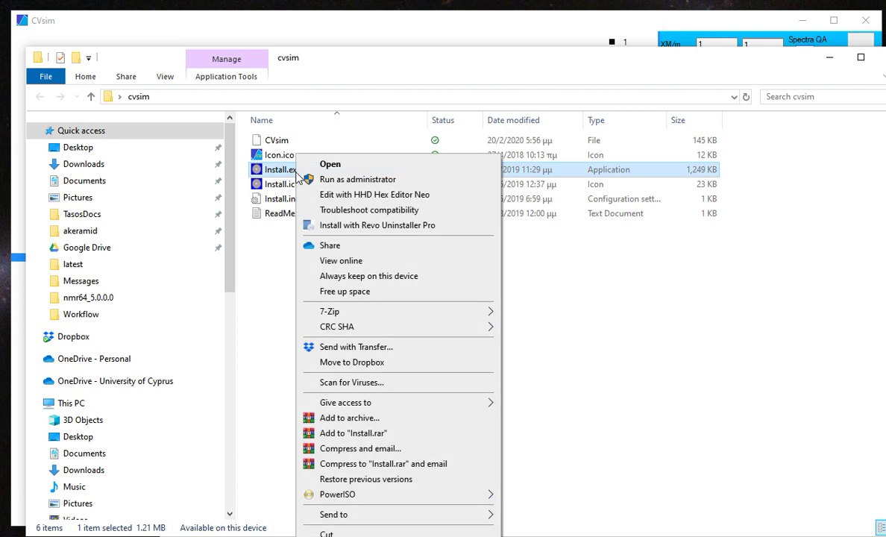
click(342, 181)
click(258, 310)
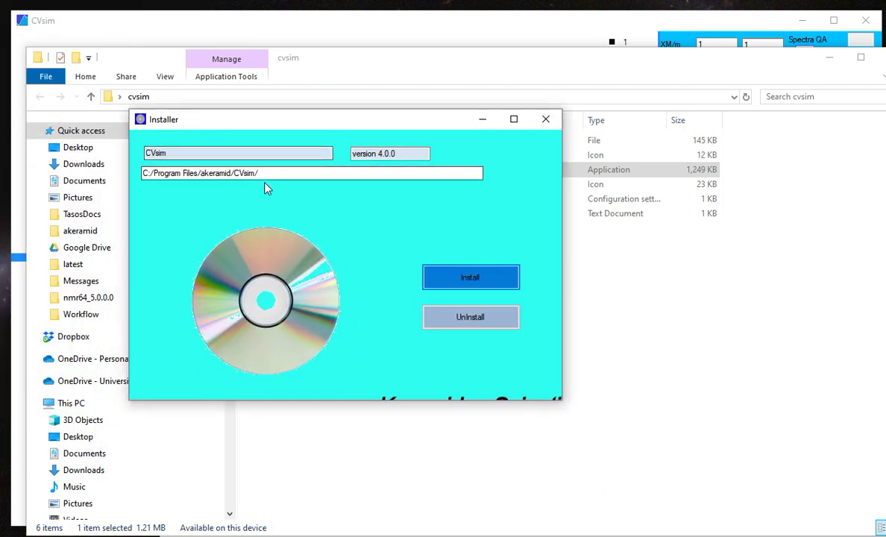
click(546, 119)
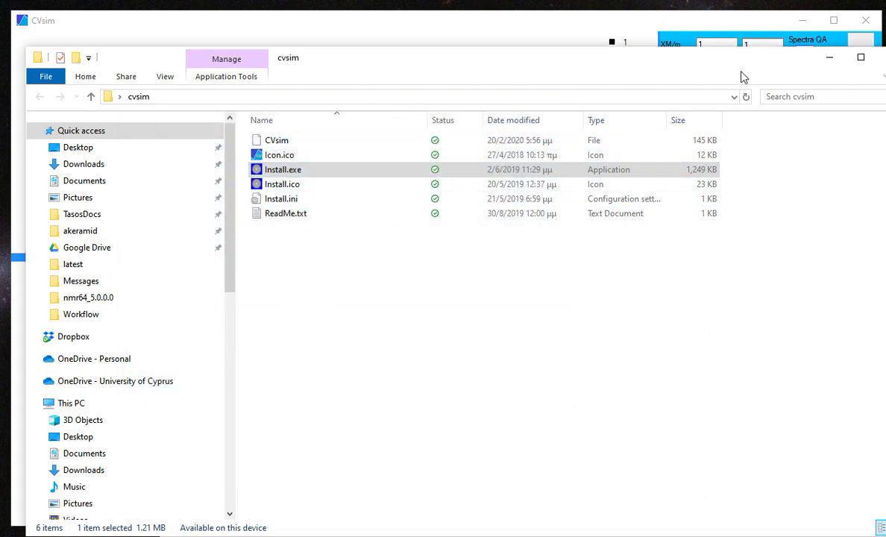
Step: Return to CVsim by minimizing the cvsim folder window and closing the text document with the links
click(829, 58)
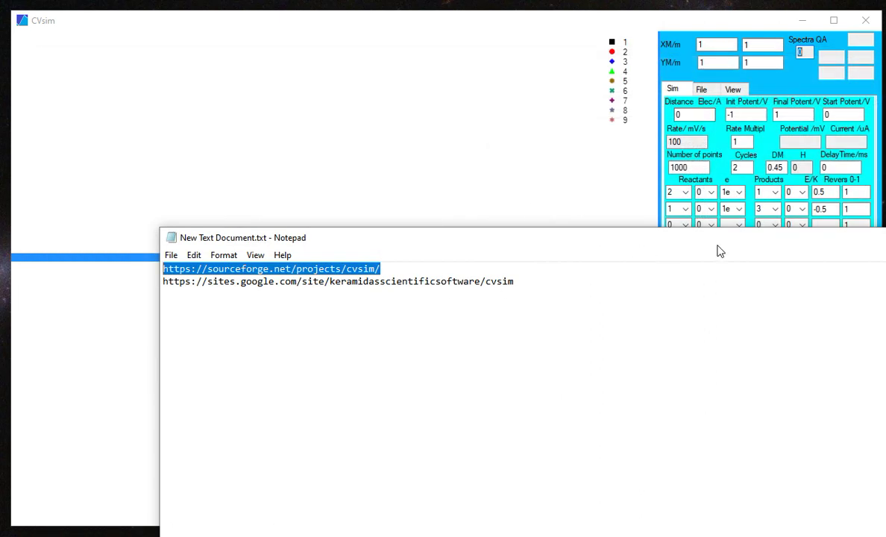
drag(885, 246, 712, 226)
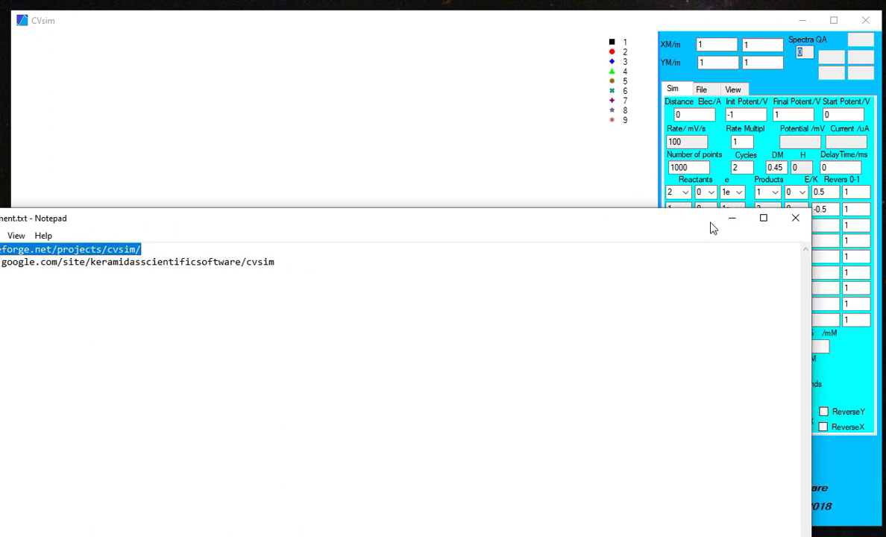
click(805, 223)
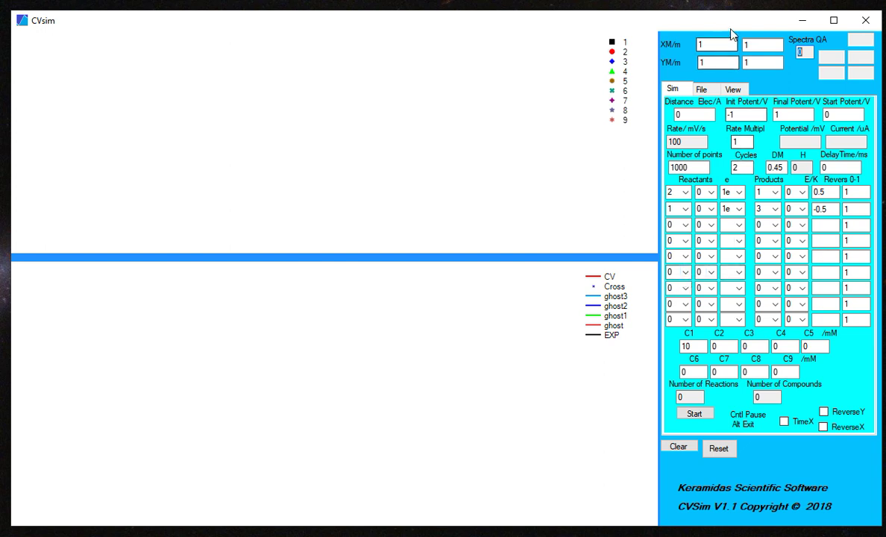
Step: Examine the simulation parameters, including the reactant and electron choices, E/K and reversibility values, and number of compounds
click(701, 64)
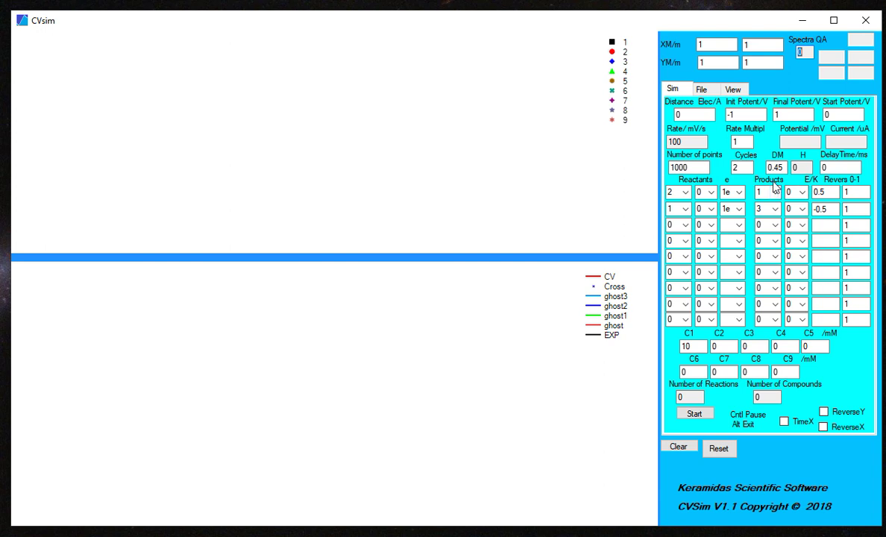
click(825, 192)
click(851, 193)
click(685, 193)
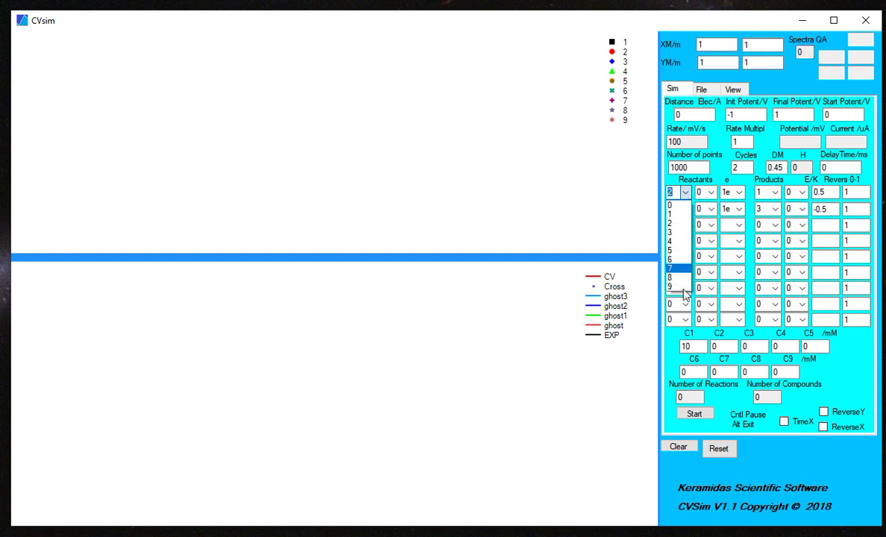
click(681, 224)
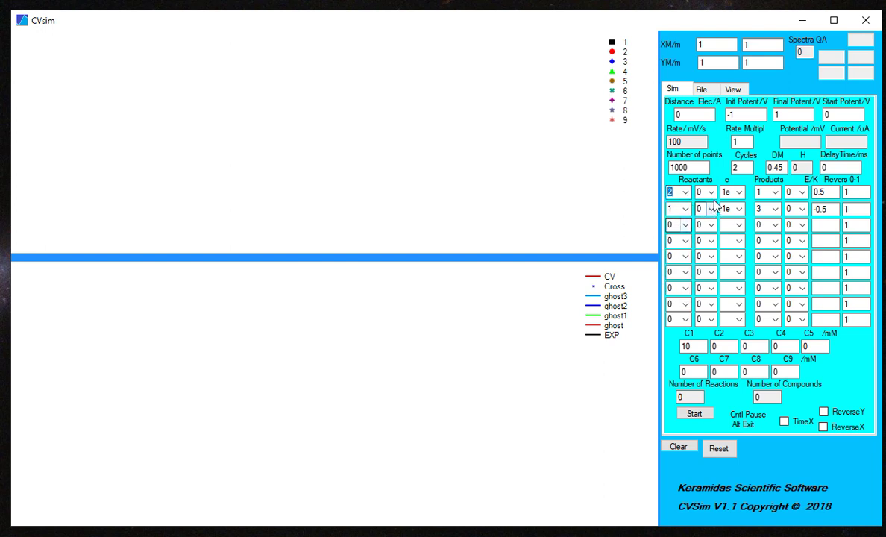
click(739, 193)
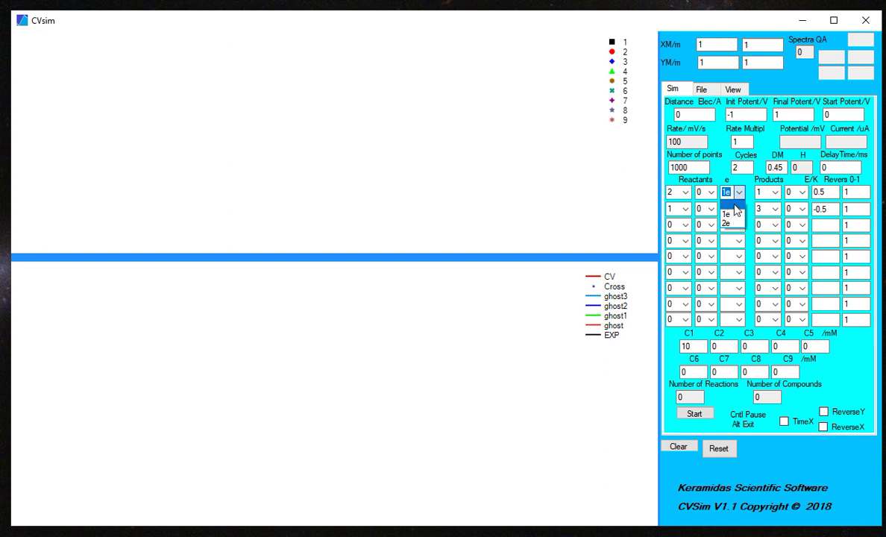
click(735, 213)
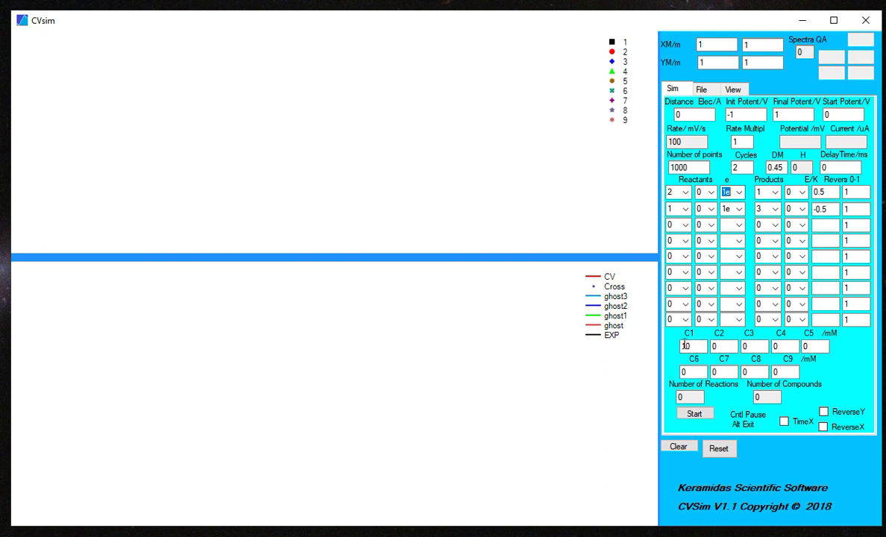
click(685, 210)
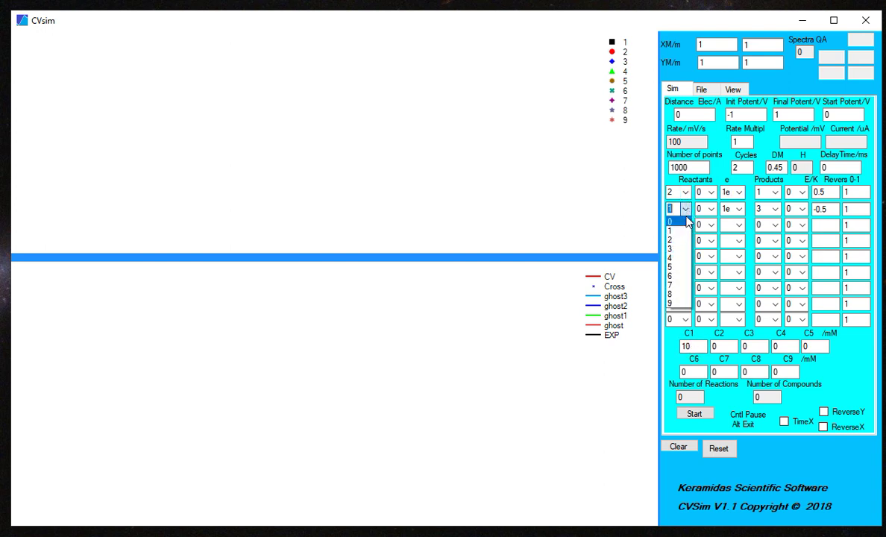
click(636, 194)
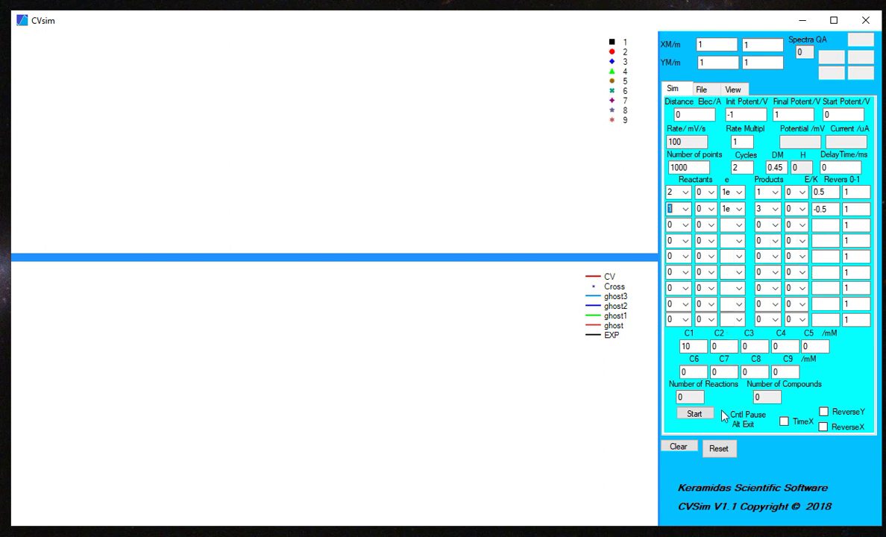
click(754, 396)
text(0)
key(Tab)
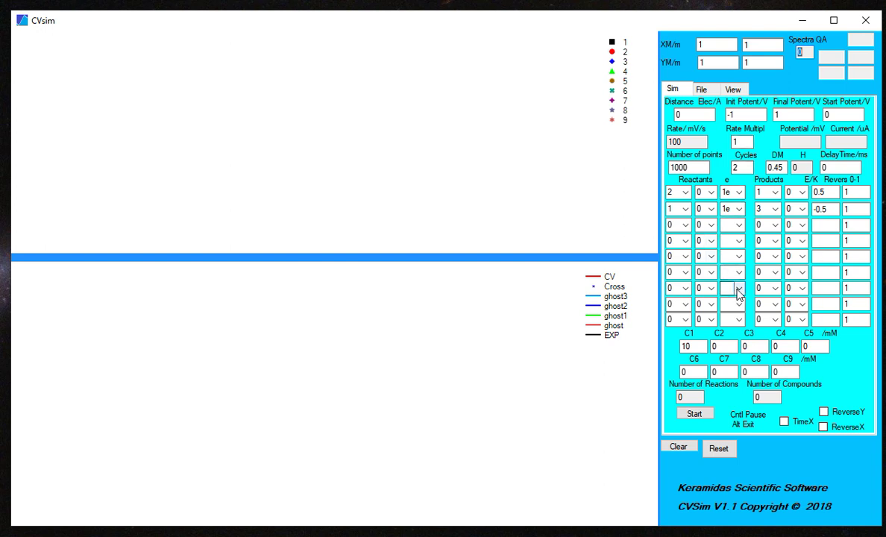
Step: Set the working directory for the simulation files to the cvsim folder on the Desktop
click(704, 91)
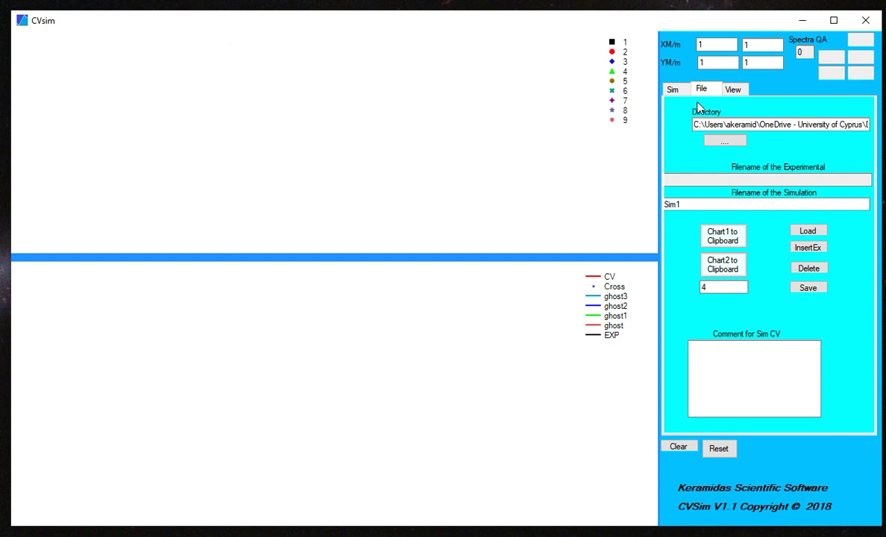
click(696, 124)
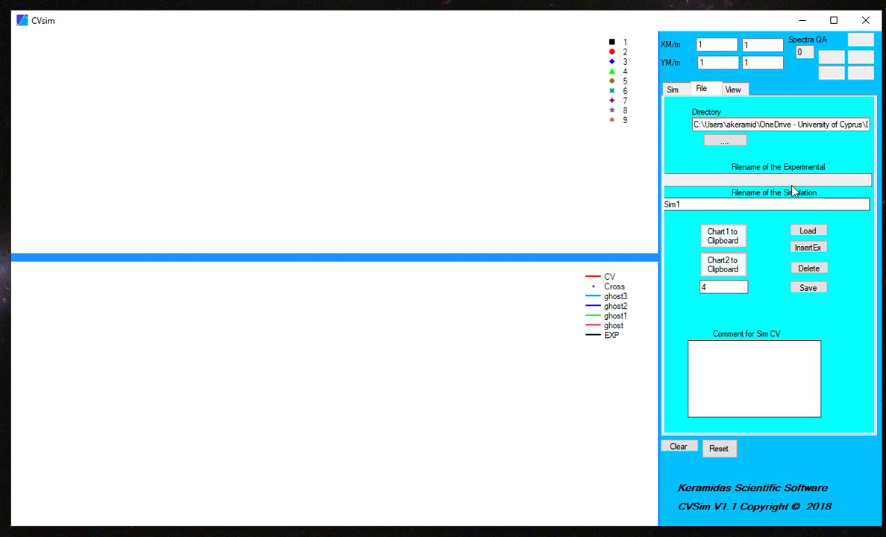
click(735, 287)
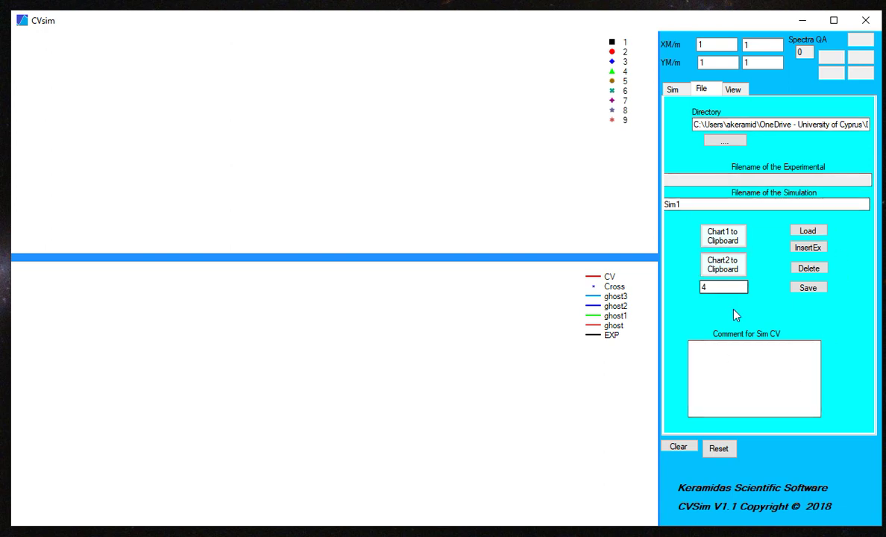
click(723, 124)
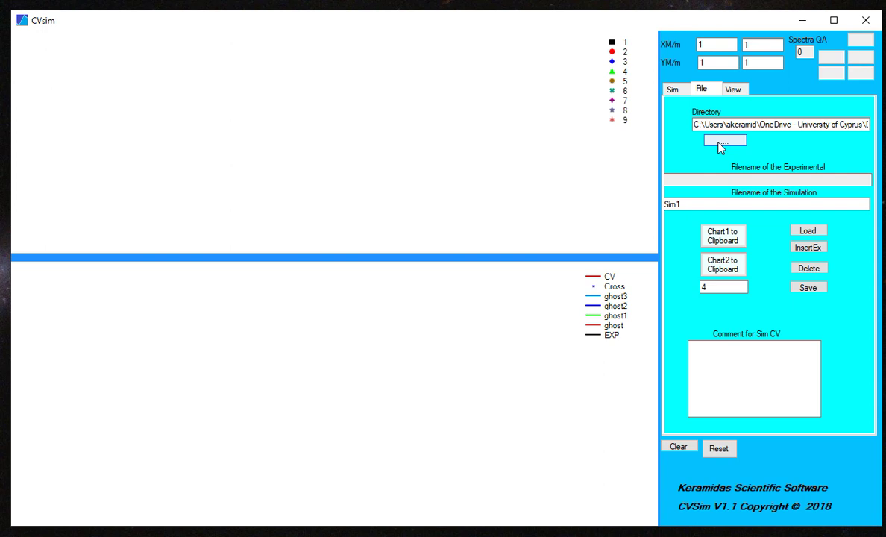
click(723, 141)
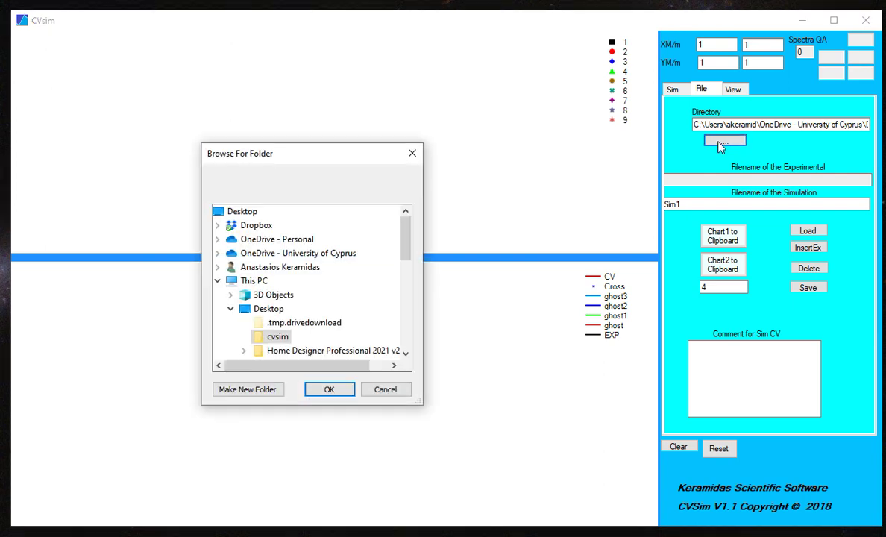
drag(405, 235, 405, 263)
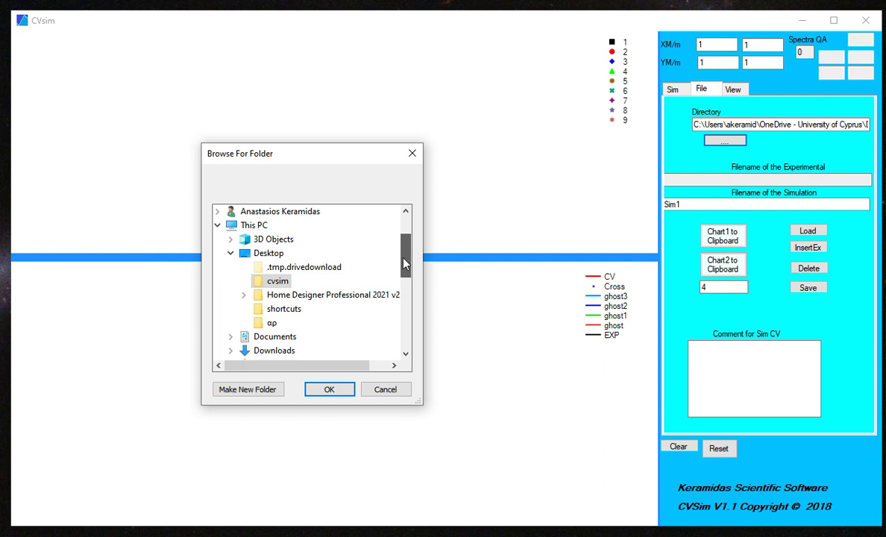
click(274, 282)
click(343, 394)
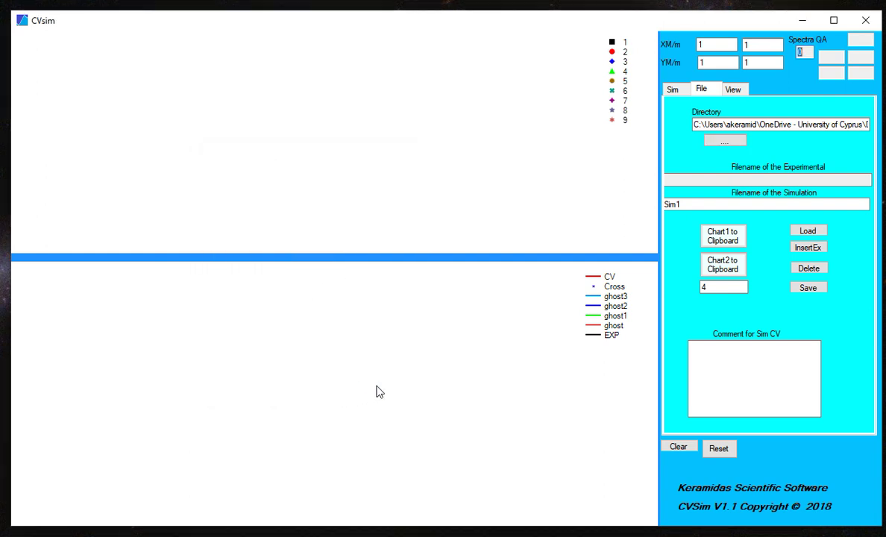
Step: Change the simulation's filename to Sim2
click(681, 205)
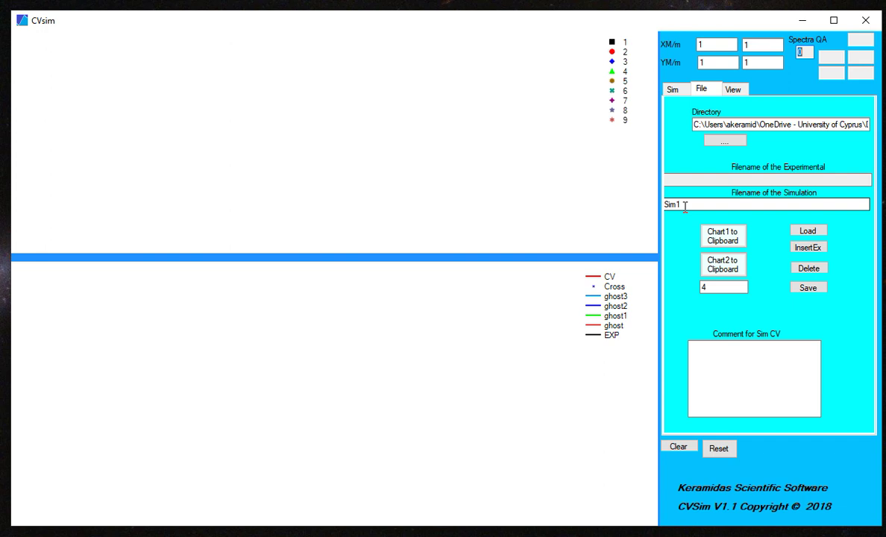
drag(682, 205, 675, 204)
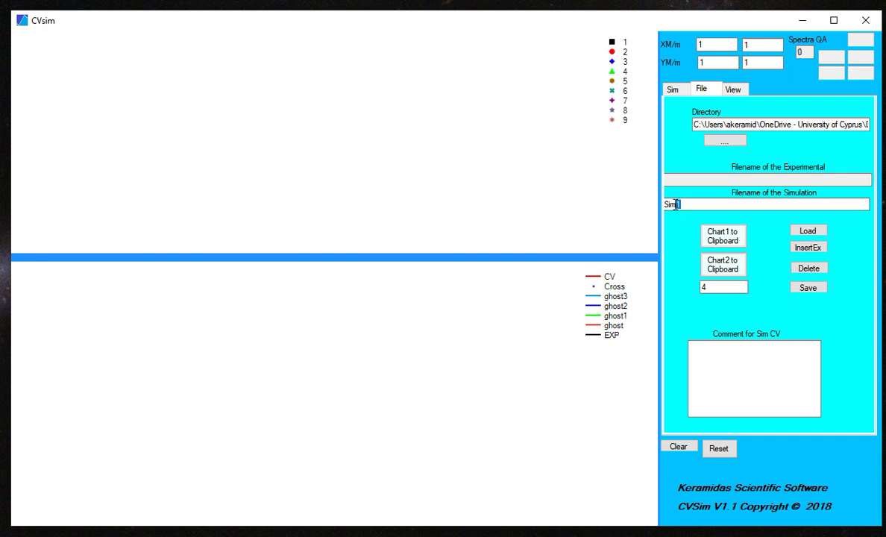
text(2)
click(810, 232)
click(808, 253)
key(Tab)
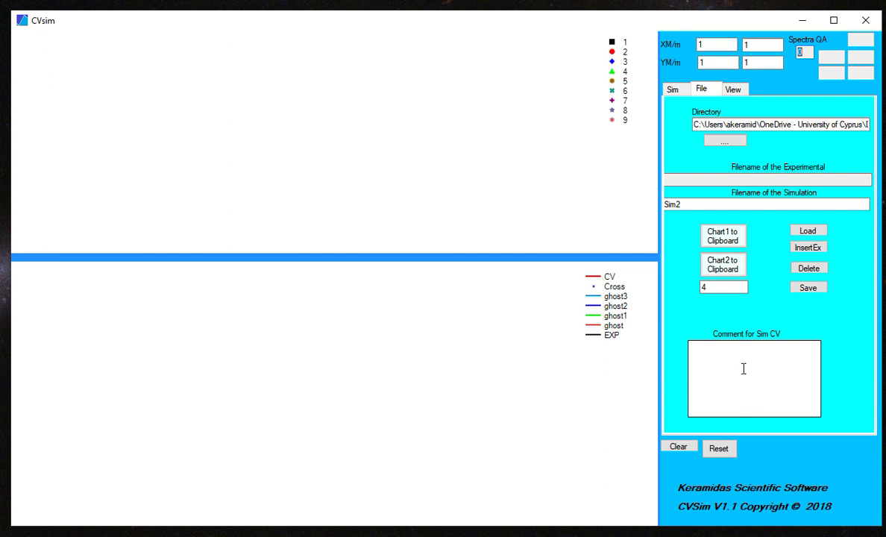
Step: Examine the chart display settings for trace colors, area, line width and axis labels
click(731, 90)
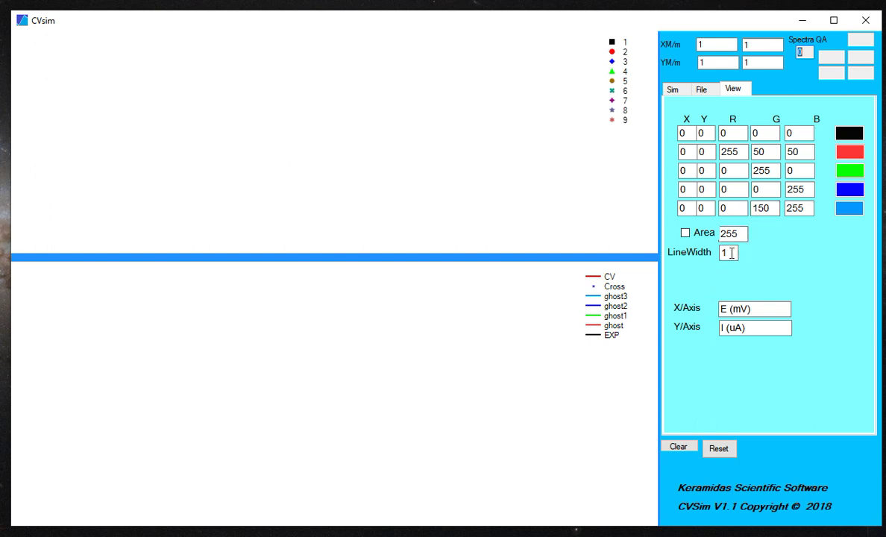
click(727, 327)
Step: Return to the simulation parameters and start the cyclic voltammetry simulation
click(681, 90)
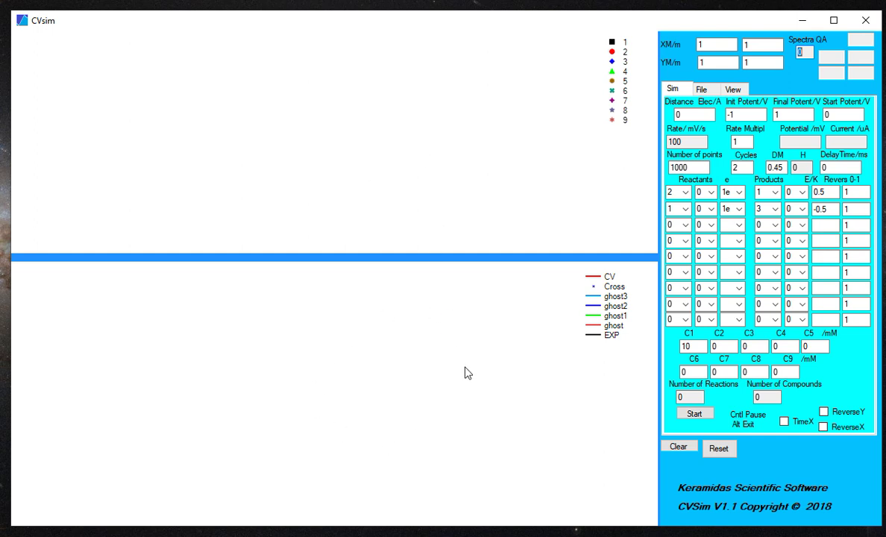
click(689, 419)
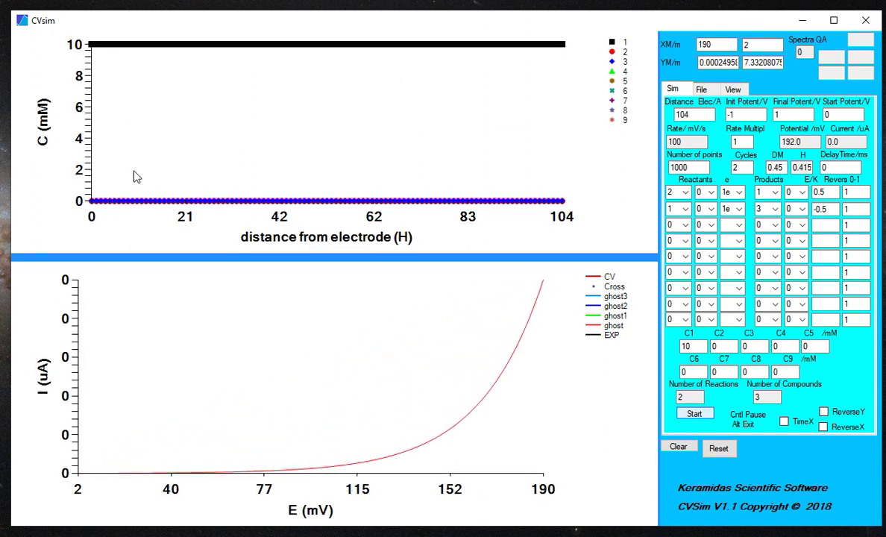